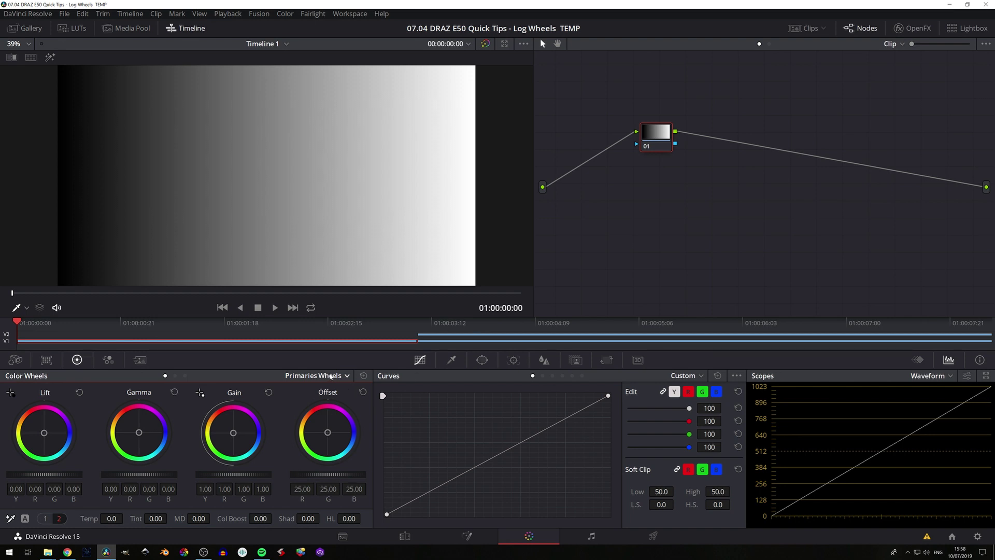
- Try Lift, Gain and Gamma on the ramp, resetting each, then test the curve's black and white points
{"action": "left_click_drag", "start_coordinate": [30, 474], "coordinate": [754, 475]}
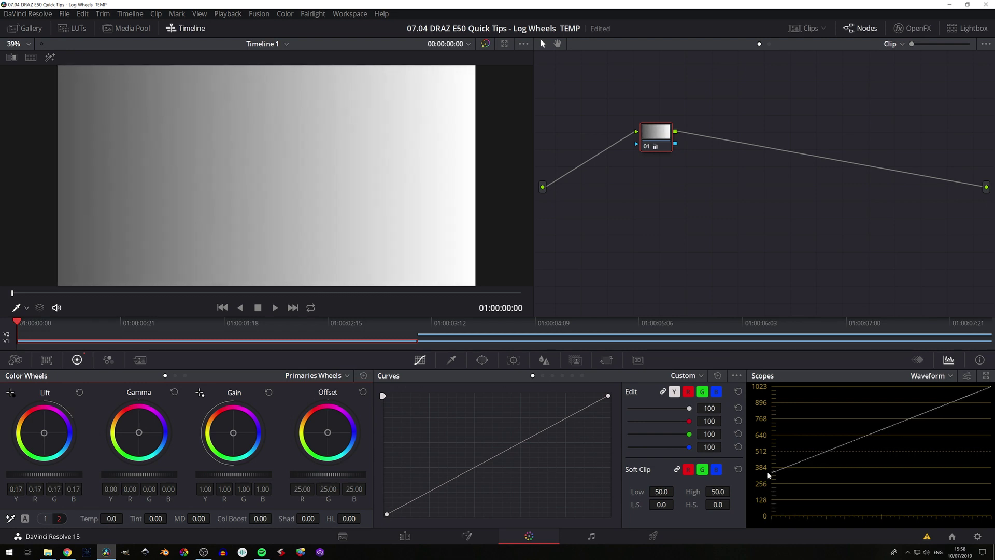
{"action": "left_click", "coordinate": [79, 393]}
{"action": "left_click_drag", "start_coordinate": [254, 474], "coordinate": [235, 474]}
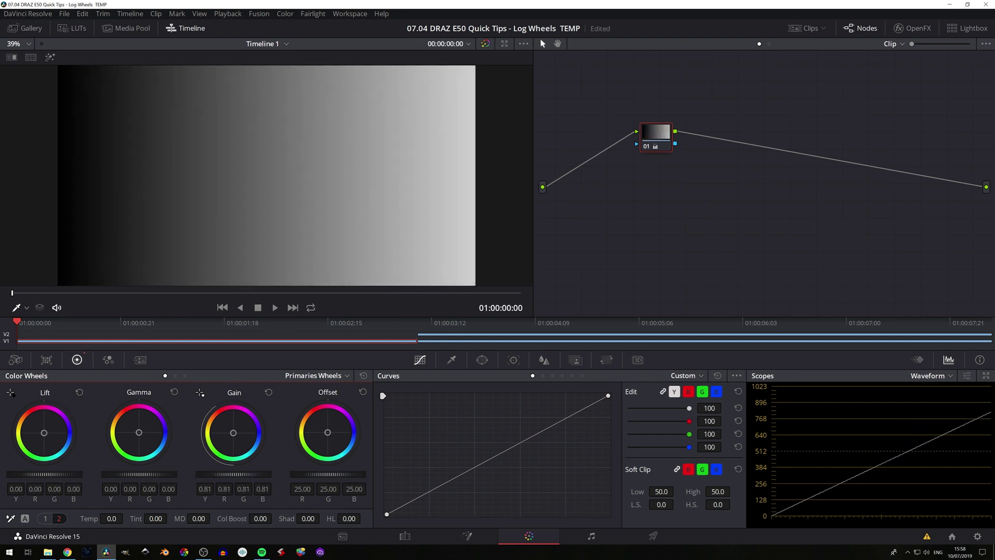
{"action": "left_click", "coordinate": [268, 393]}
{"action": "left_click_drag", "start_coordinate": [143, 475], "coordinate": [173, 473]}
{"action": "left_click", "coordinate": [175, 392]}
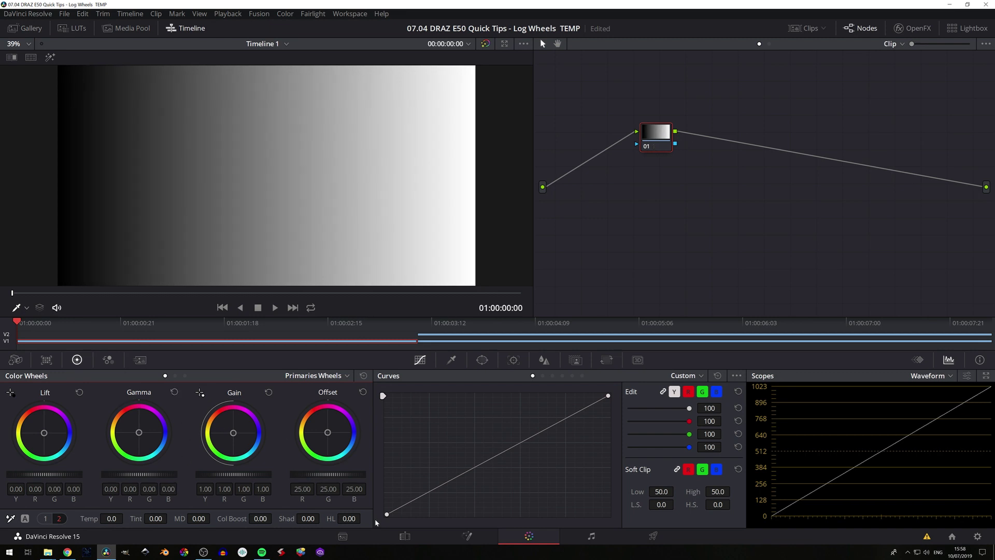
{"action": "mouse_move", "coordinate": [387, 514]}
{"action": "left_mouse_down"}
{"action": "mouse_move", "coordinate": [375, 439]}
{"action": "mouse_move", "coordinate": [387, 514]}
{"action": "left_mouse_up"}
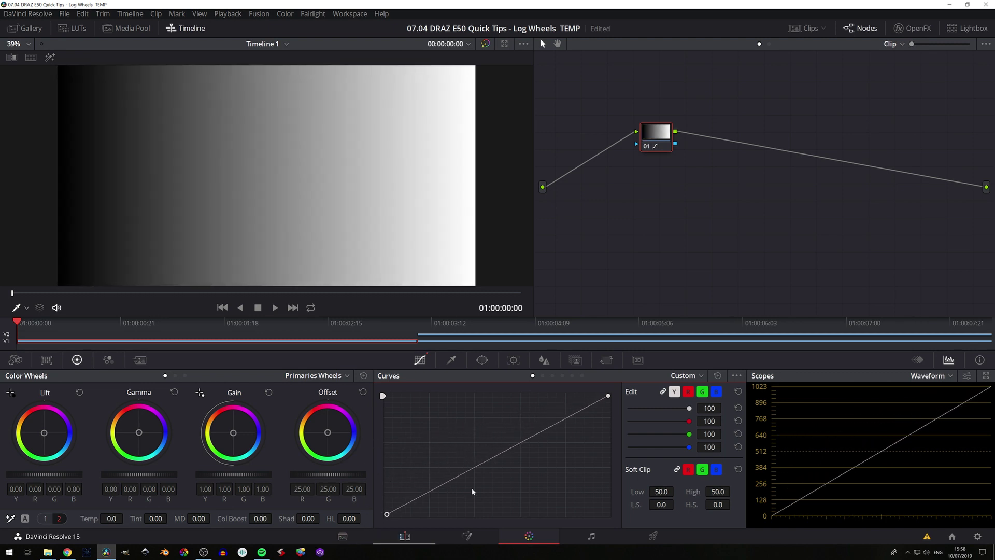
{"action": "mouse_move", "coordinate": [608, 397]}
{"action": "left_mouse_down"}
{"action": "mouse_move", "coordinate": [610, 455]}
{"action": "mouse_move", "coordinate": [608, 396]}
{"action": "left_mouse_up"}
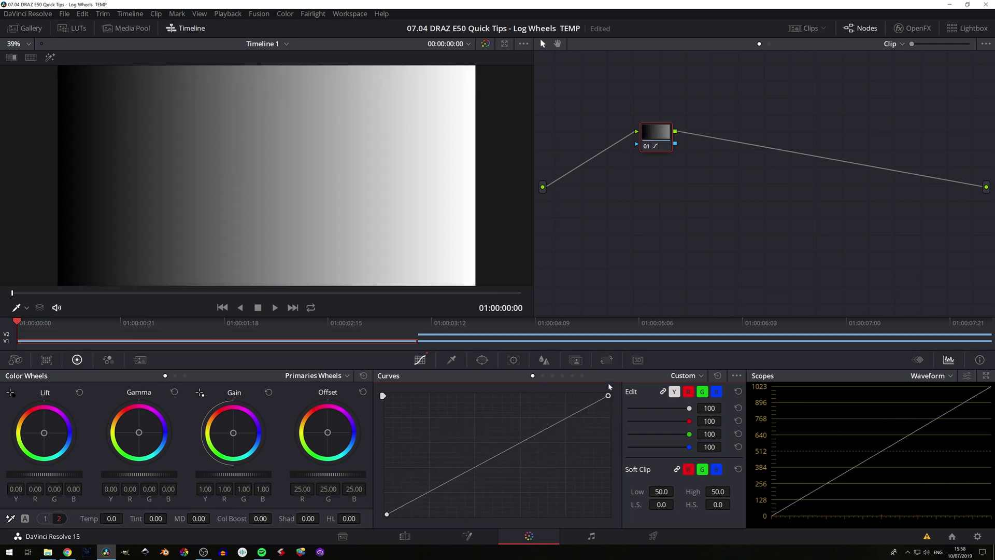
- Switch the color wheels to Log mode and add curve control points that lift the shadows
{"action": "left_click", "coordinate": [346, 375]}
{"action": "left_click", "coordinate": [327, 408]}
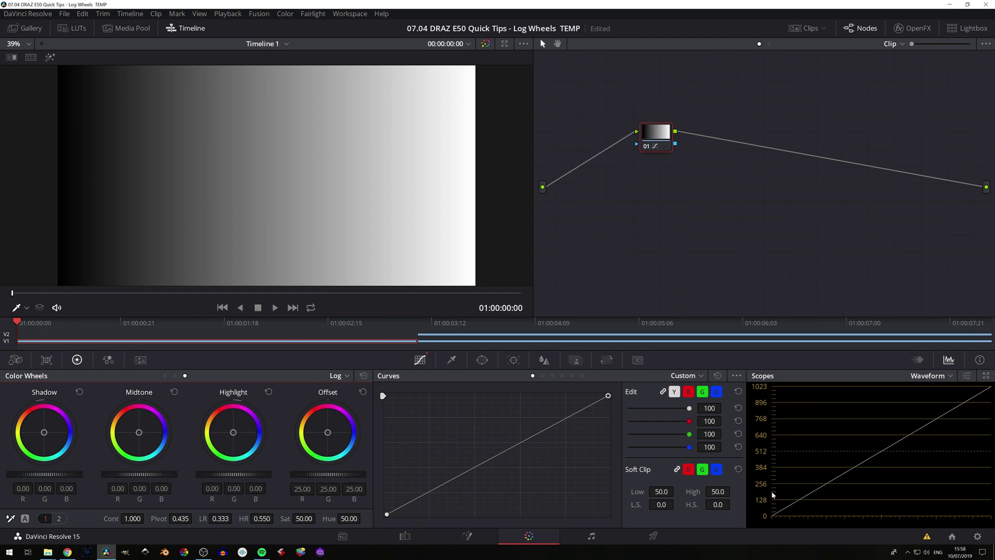
{"action": "left_click", "coordinate": [461, 475]}
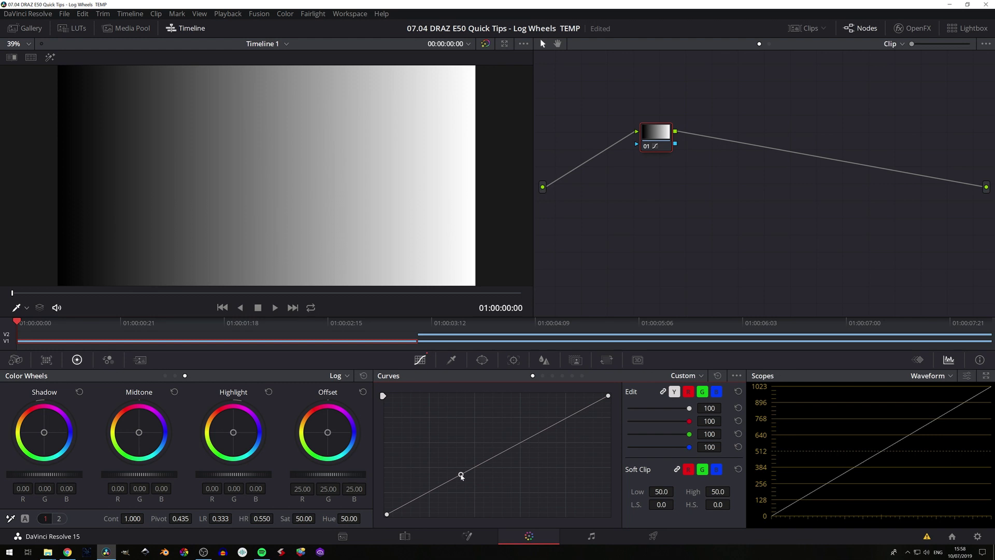
{"action": "mouse_move", "coordinate": [387, 515]}
{"action": "left_mouse_down"}
{"action": "mouse_move", "coordinate": [383, 491]}
{"action": "mouse_move", "coordinate": [372, 501]}
{"action": "mouse_move", "coordinate": [372, 489]}
{"action": "mouse_move", "coordinate": [372, 503]}
{"action": "left_mouse_up"}
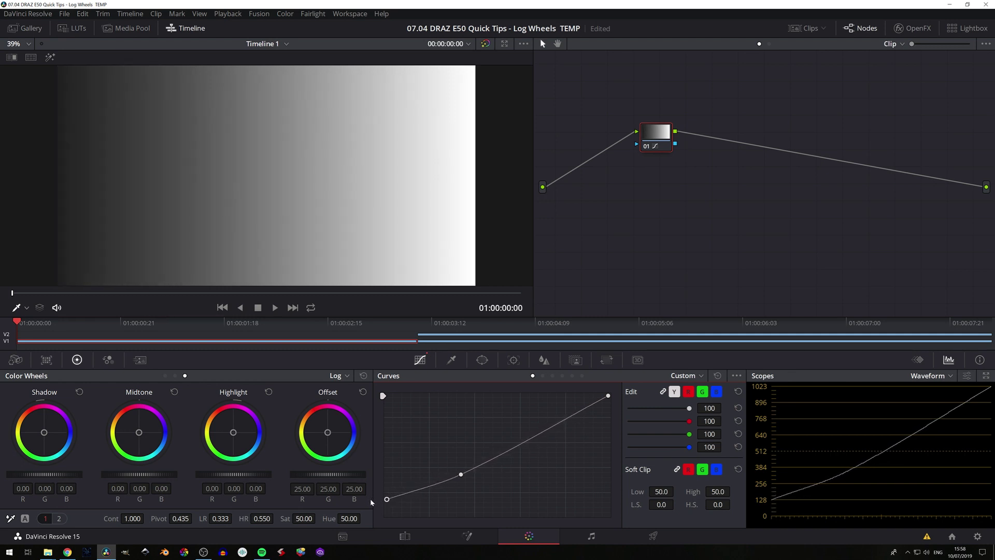
{"action": "left_click", "coordinate": [533, 436]}
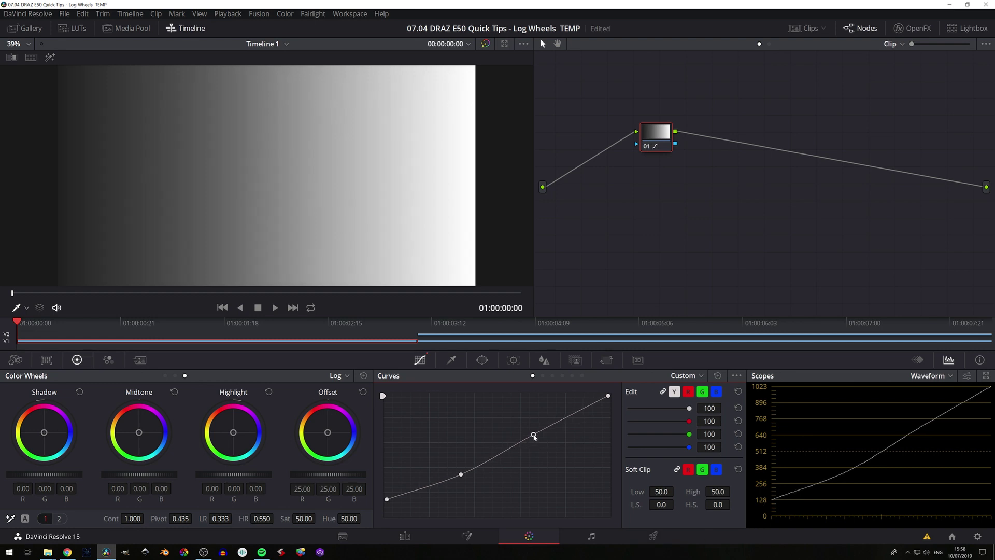
{"action": "left_click_drag", "start_coordinate": [534, 437], "coordinate": [535, 438]}
- Toggle the grade on and off to compare, then reset the node's grade to neutral
{"action": "key", "text": "ctrl+d"}
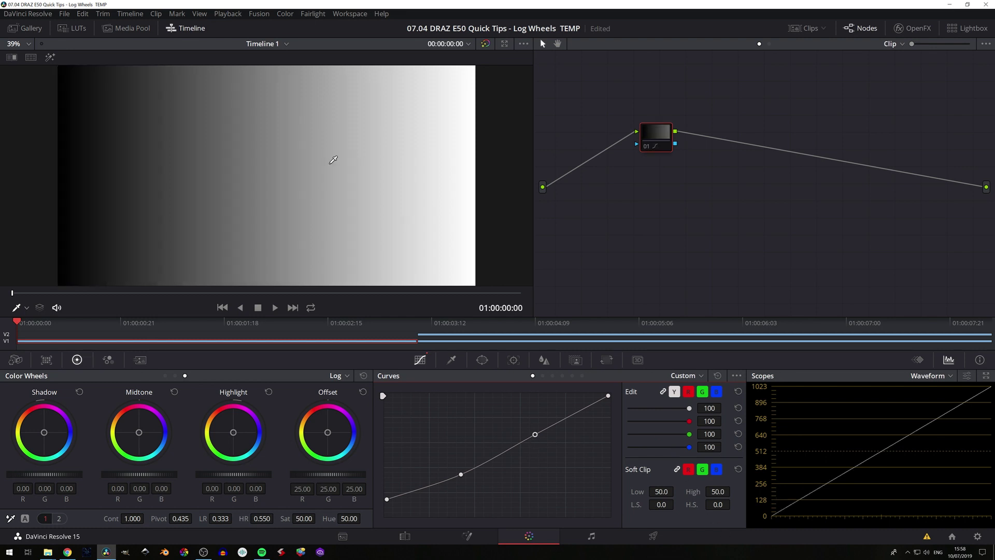
{"action": "key", "text": "ctrl+d"}
{"action": "key", "text": "ctrl+d"}
{"action": "key", "text": "ctrl+d"}
{"action": "key", "text": "ctrl+d"}
{"action": "key", "text": "ctrl+d"}
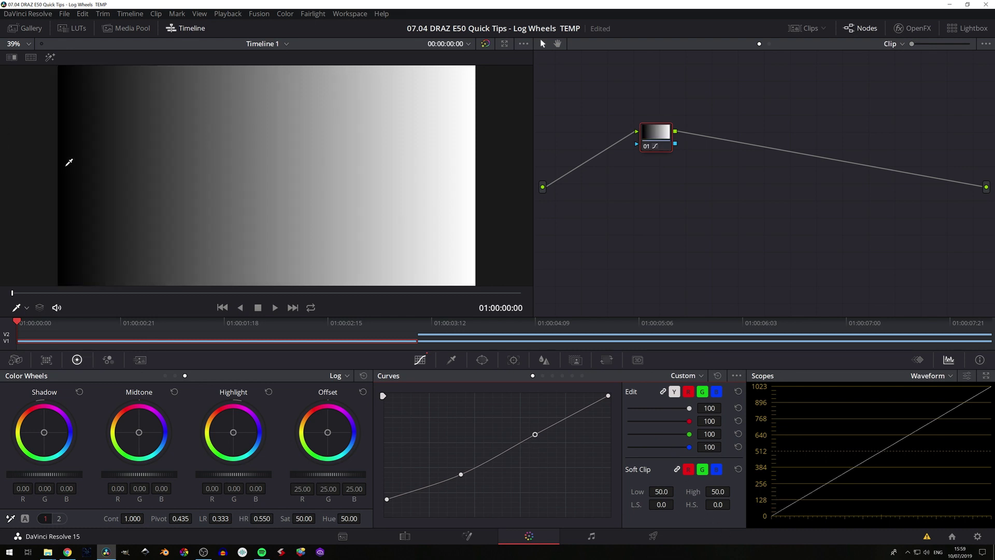
{"action": "key", "text": "ctrl+d"}
{"action": "key", "text": "ctrl+d"}
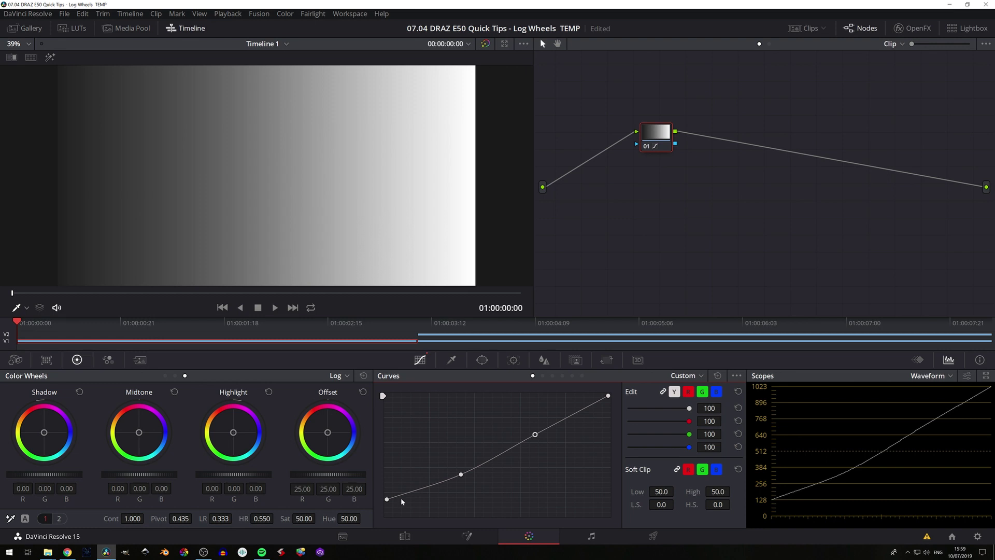
{"action": "right_click", "coordinate": [636, 236]}
{"action": "left_click", "coordinate": [668, 244]}
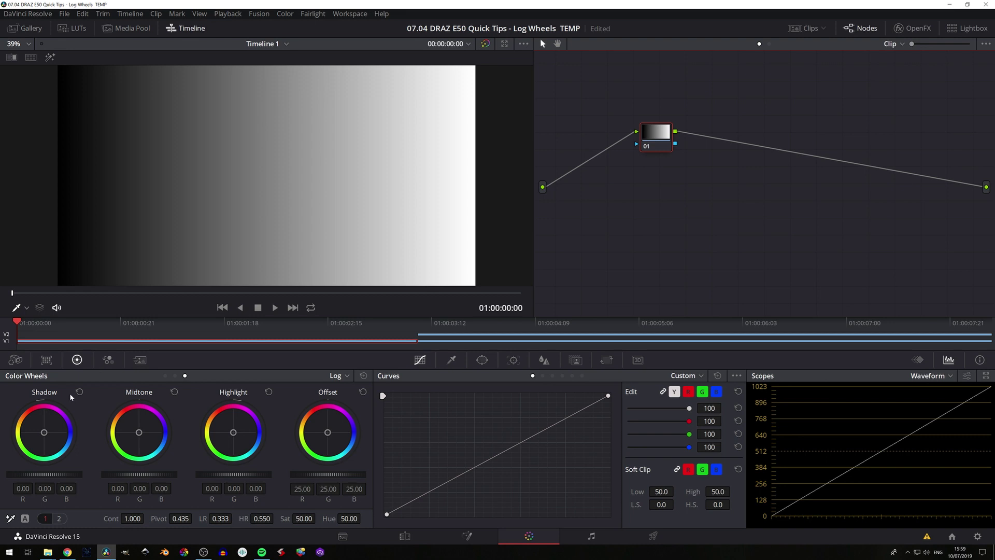
- Adjust the Log Shadow wheel and widen the Low Range, comparing against the ungraded ramp
{"action": "left_click_drag", "start_coordinate": [46, 475], "coordinate": [71, 475]}
{"action": "key", "text": "ctrl+d"}
{"action": "key", "text": "ctrl+d"}
{"action": "key", "text": "ctrl+d"}
{"action": "key", "text": "ctrl+d"}
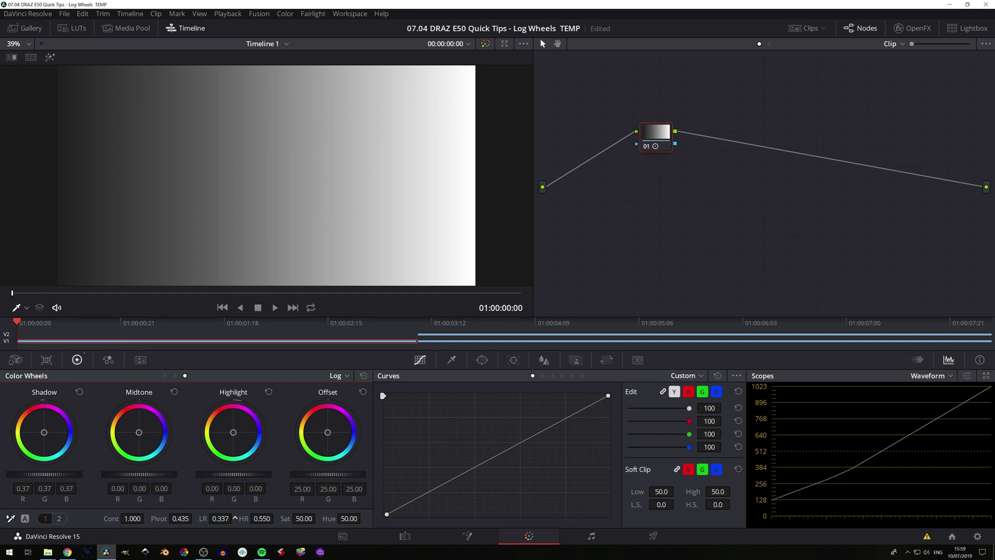
{"action": "left_click_drag", "start_coordinate": [218, 520], "coordinate": [235, 518]}
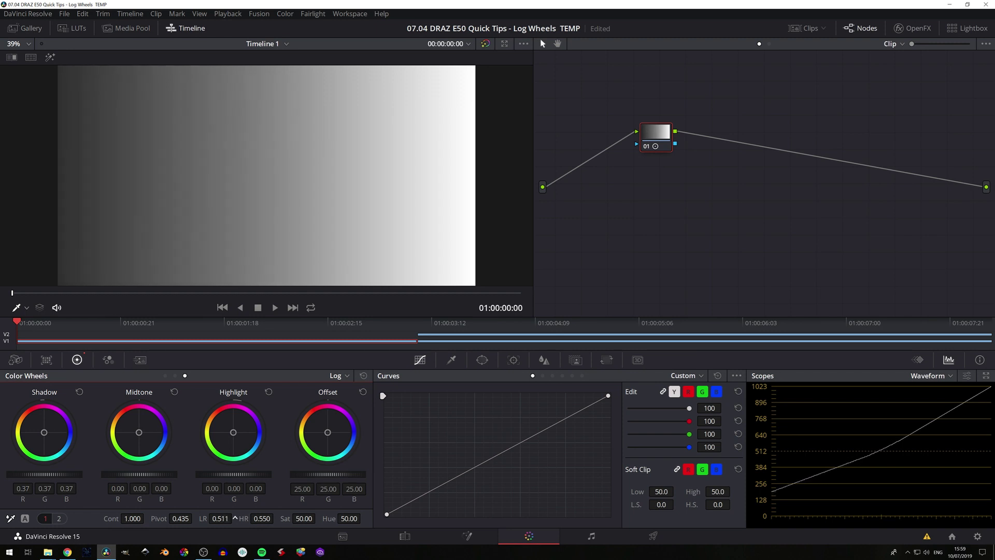
{"action": "left_click_drag", "start_coordinate": [57, 474], "coordinate": [36, 477]}
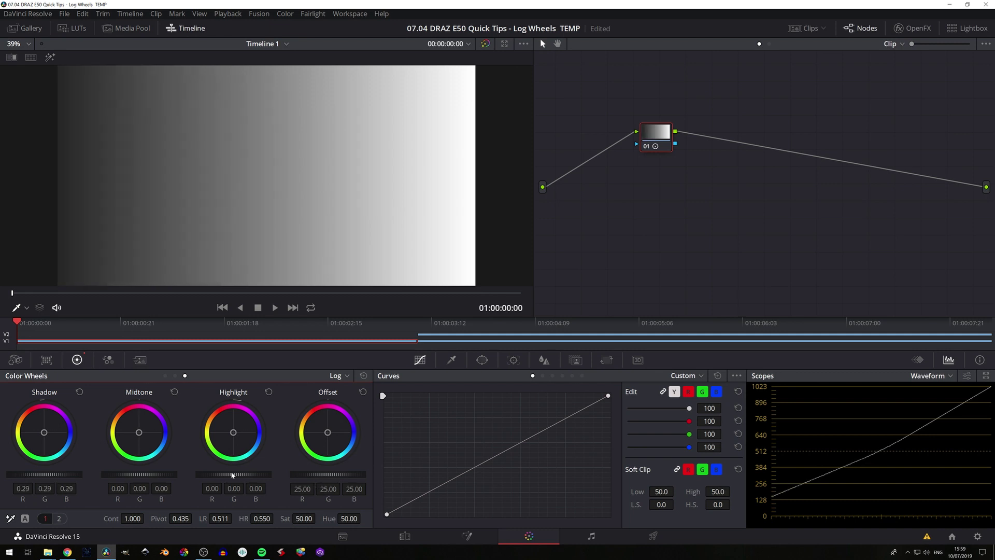
- Darken the ramp's highlights with the Highlight wheel and a higher High Range, then reset the Log wheels
{"action": "left_click_drag", "start_coordinate": [240, 475], "coordinate": [207, 475]}
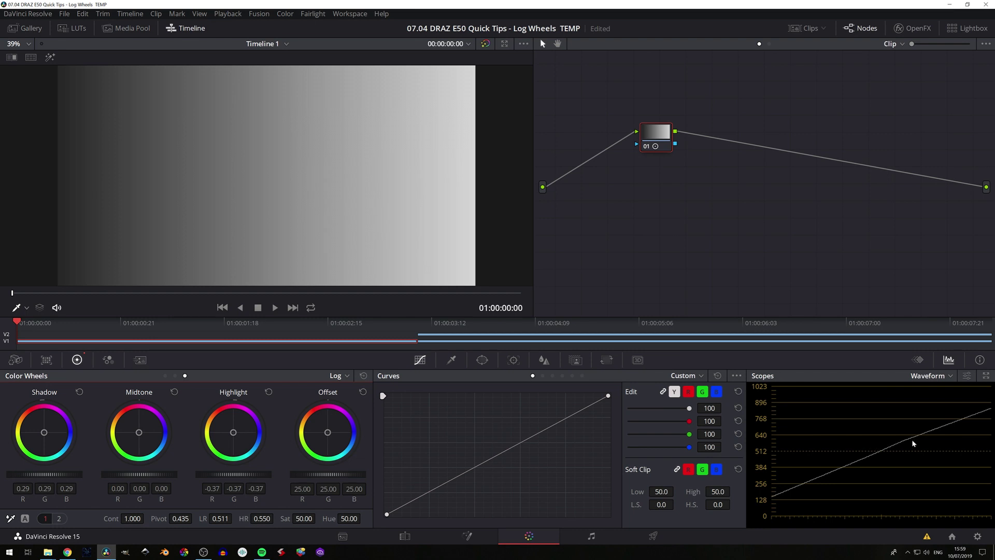
{"action": "left_click_drag", "start_coordinate": [262, 518], "coordinate": [277, 518]}
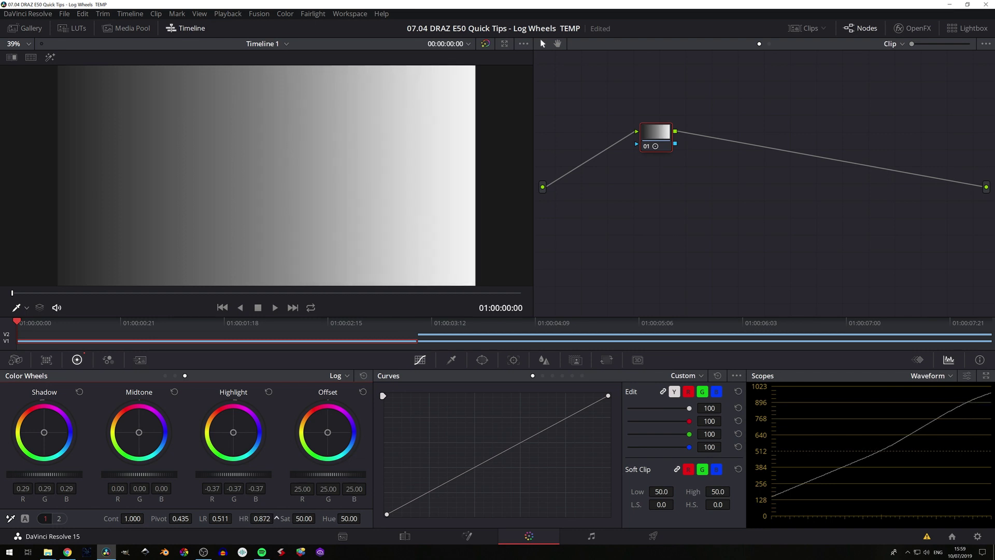
{"action": "left_click_drag", "start_coordinate": [247, 474], "coordinate": [210, 474]}
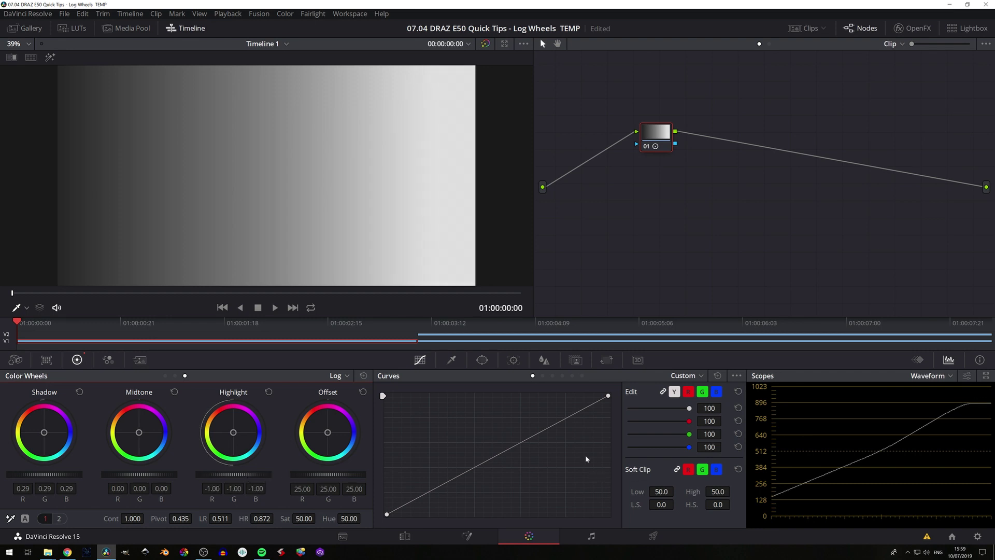
{"action": "left_click", "coordinate": [363, 375]}
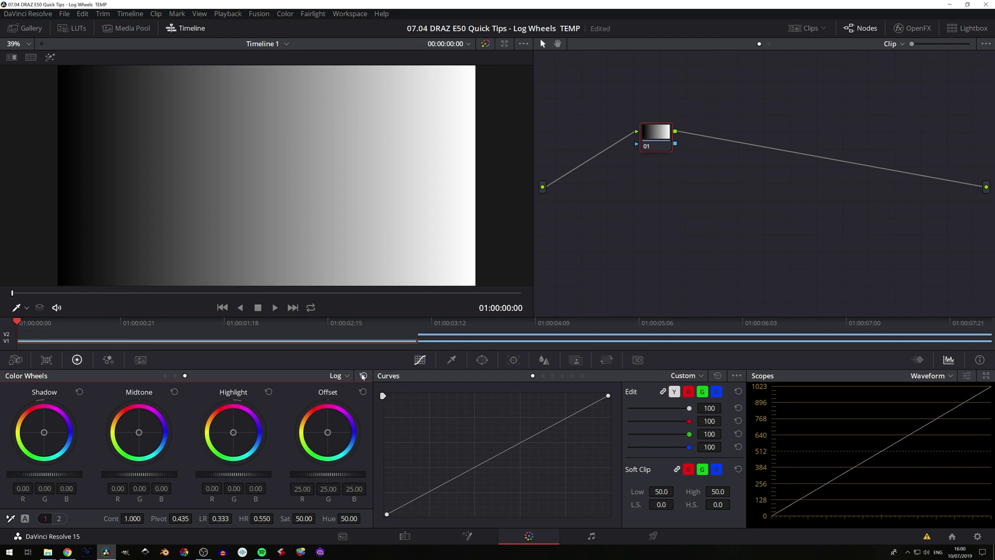
- Select the hazy interior clip and test a curve black-point lift and a Primaries Lift change
{"action": "left_click", "coordinate": [543, 345]}
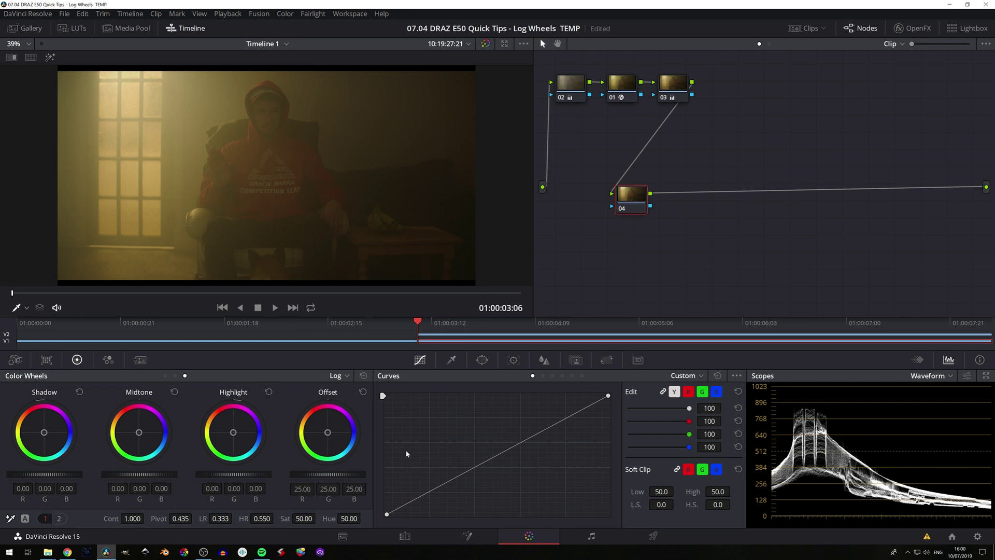
{"action": "mouse_move", "coordinate": [387, 514]}
{"action": "left_mouse_down"}
{"action": "mouse_move", "coordinate": [376, 498]}
{"action": "mouse_move", "coordinate": [378, 518]}
{"action": "left_mouse_up"}
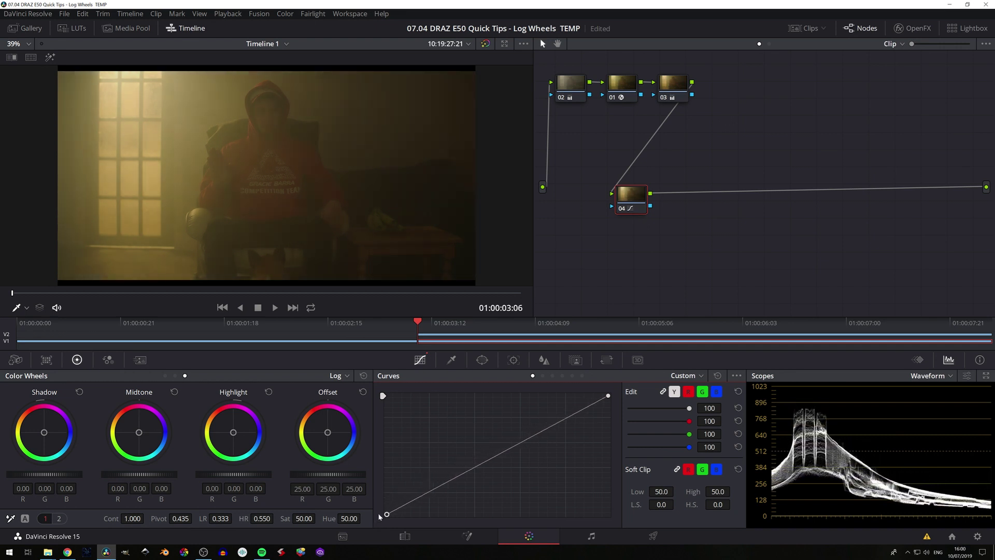
{"action": "left_click", "coordinate": [342, 375]}
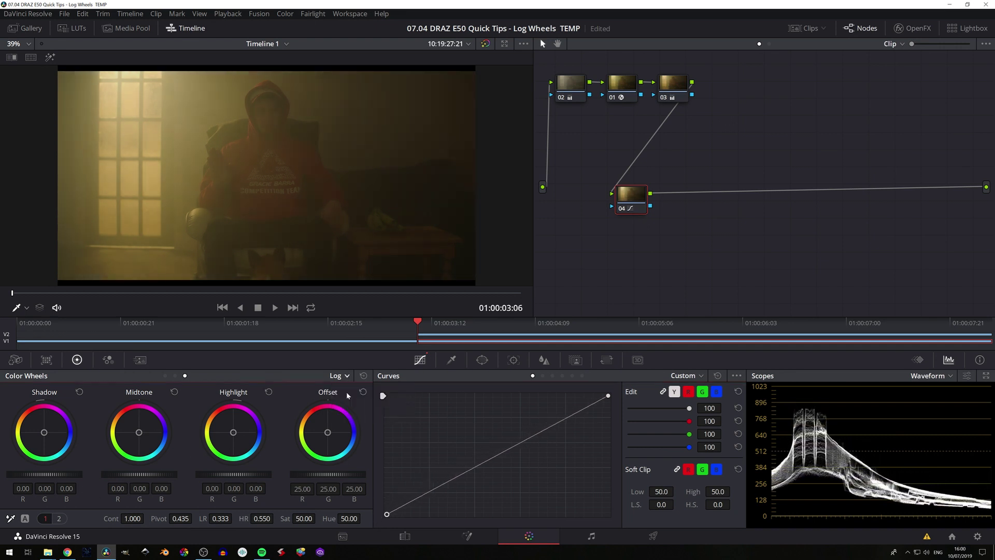
{"action": "left_click", "coordinate": [365, 394]}
{"action": "left_click_drag", "start_coordinate": [44, 474], "coordinate": [37, 473]}
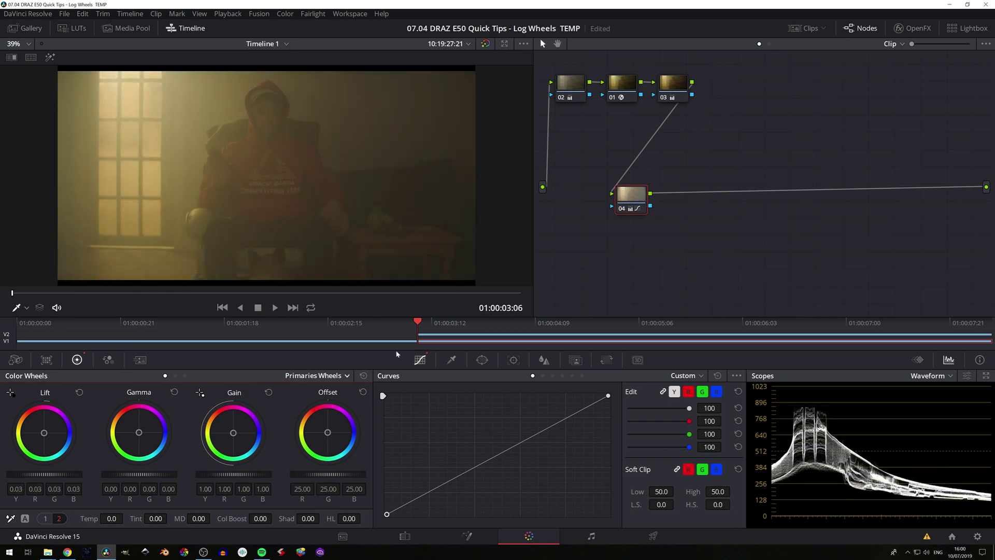
- Reset node 04's grade and set the color wheels back to Log mode
{"action": "right_click", "coordinate": [625, 236]}
{"action": "left_click", "coordinate": [624, 235]}
{"action": "right_click", "coordinate": [630, 199]}
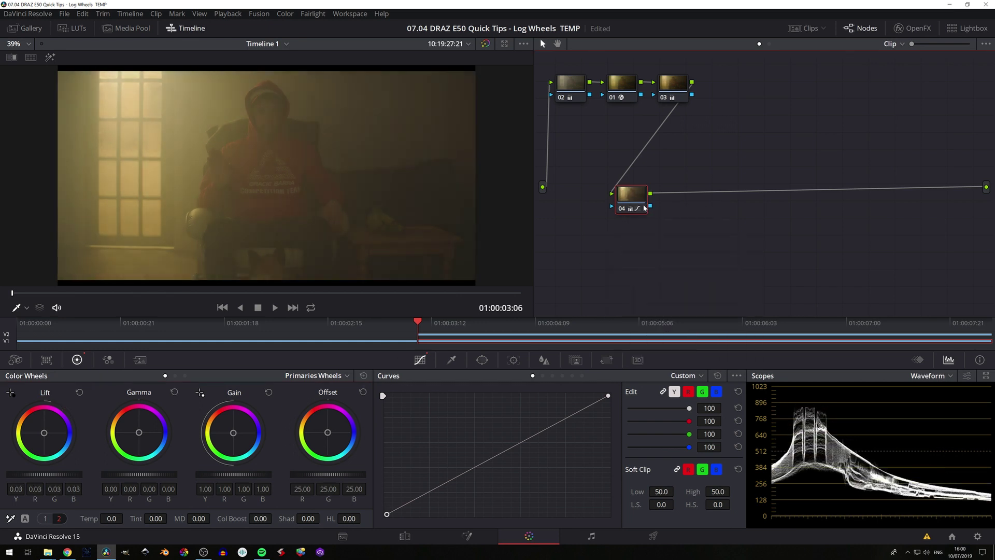
{"action": "left_click", "coordinate": [652, 205]}
{"action": "left_click", "coordinate": [347, 376]}
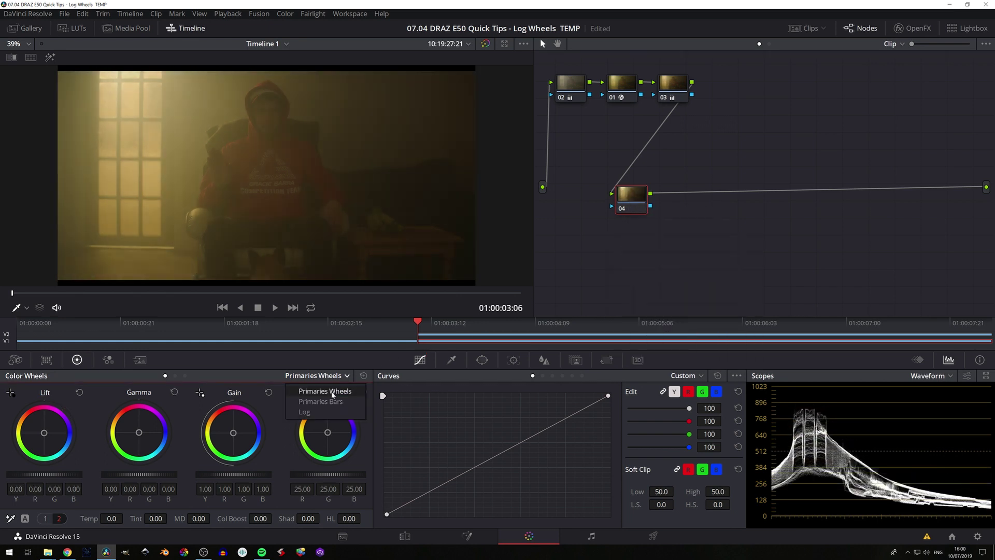
{"action": "left_click", "coordinate": [314, 415]}
- Set Log Shadow and Highlight to 0.12, Low Range to 0.167 and High Range to 0.846
{"action": "left_click_drag", "start_coordinate": [58, 473], "coordinate": [47, 474]}
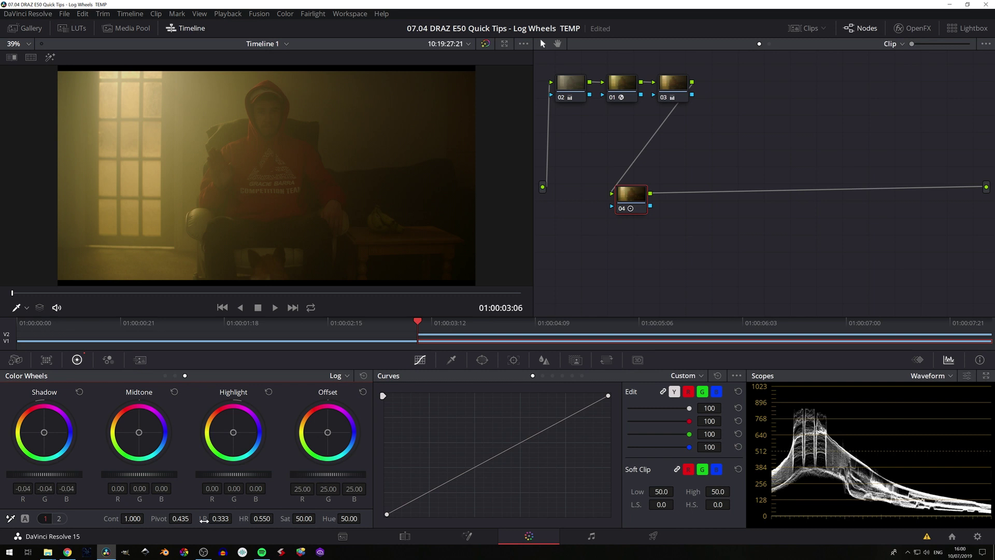
{"action": "left_click_drag", "start_coordinate": [210, 520], "coordinate": [248, 518]}
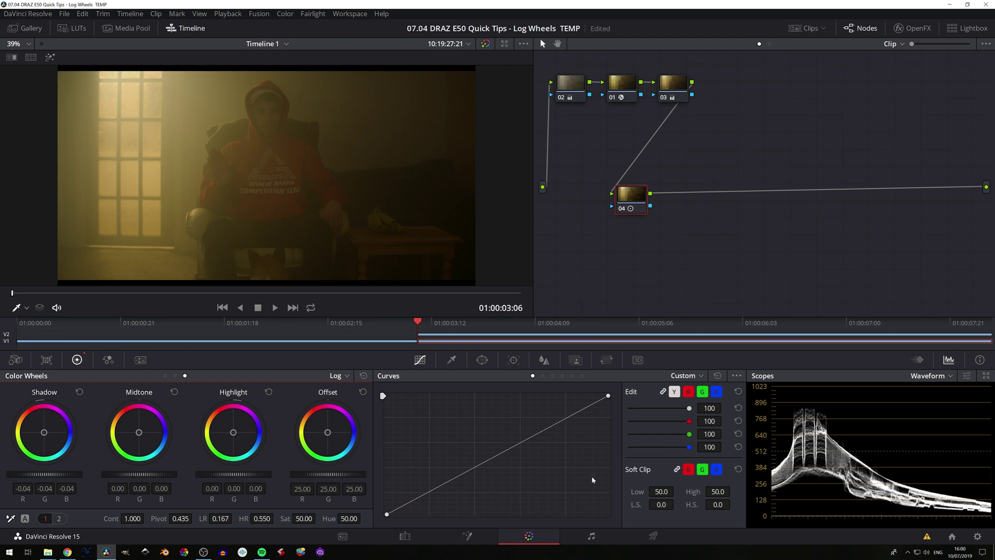
{"action": "left_click_drag", "start_coordinate": [52, 471], "coordinate": [31, 475]}
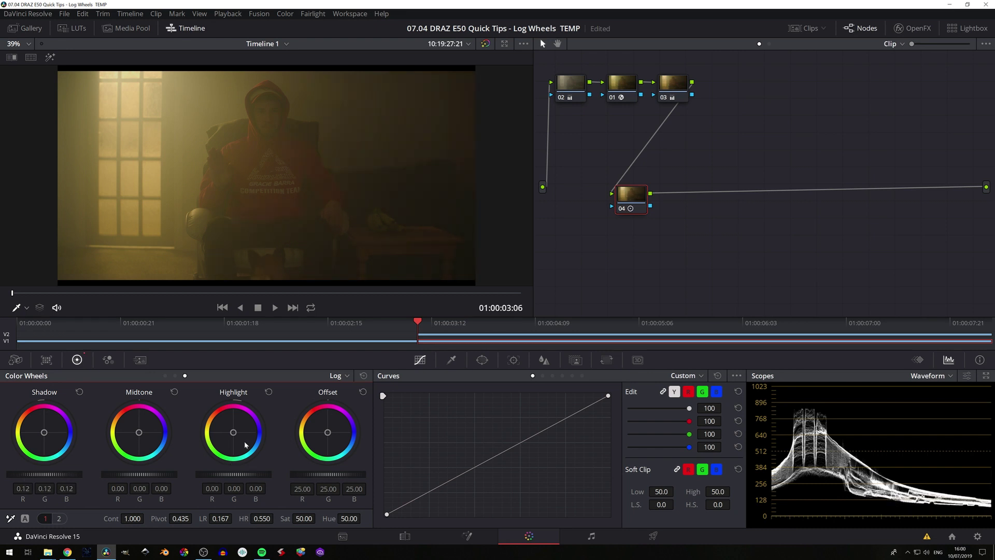
{"action": "left_click_drag", "start_coordinate": [237, 475], "coordinate": [252, 476]}
{"action": "left_click_drag", "start_coordinate": [257, 514], "coordinate": [276, 517]}
{"action": "left_click_drag", "start_coordinate": [229, 477], "coordinate": [273, 479]}
- Reset node 04's grade, try a contrast S-curve, then straighten the custom curve again
{"action": "right_click", "coordinate": [626, 207]}
{"action": "left_click", "coordinate": [662, 324]}
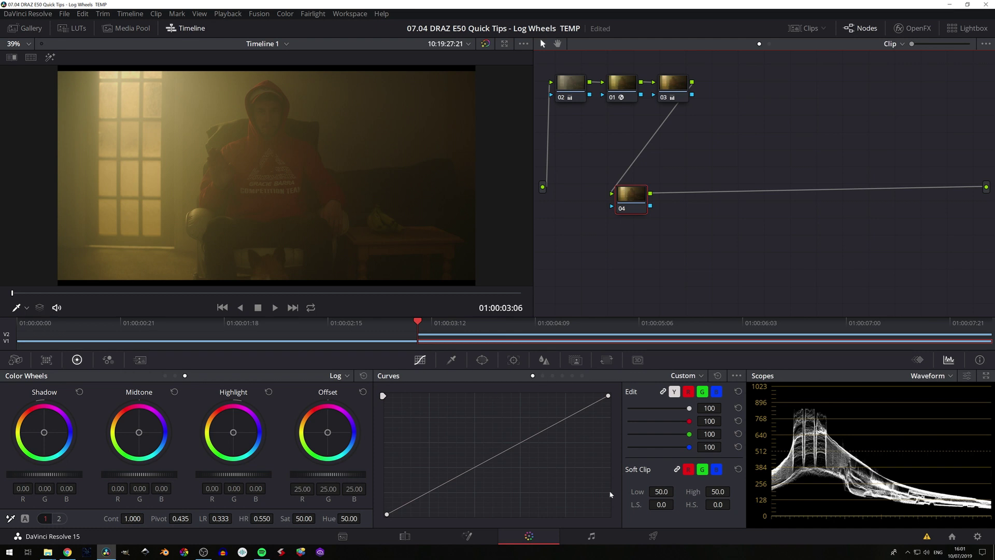
{"action": "left_click_drag", "start_coordinate": [472, 469], "coordinate": [511, 443]}
{"action": "left_click", "coordinate": [559, 431]}
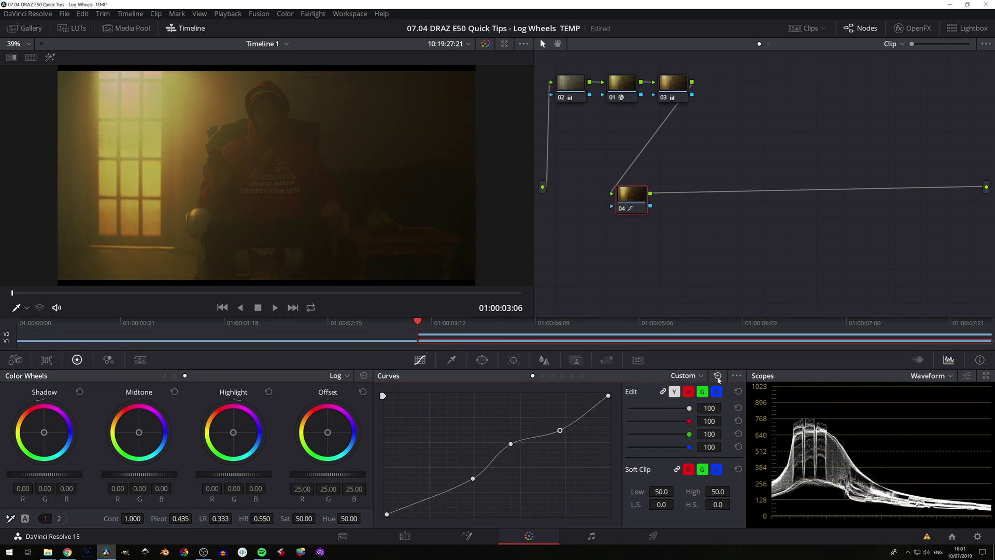
{"action": "left_click", "coordinate": [717, 376]}
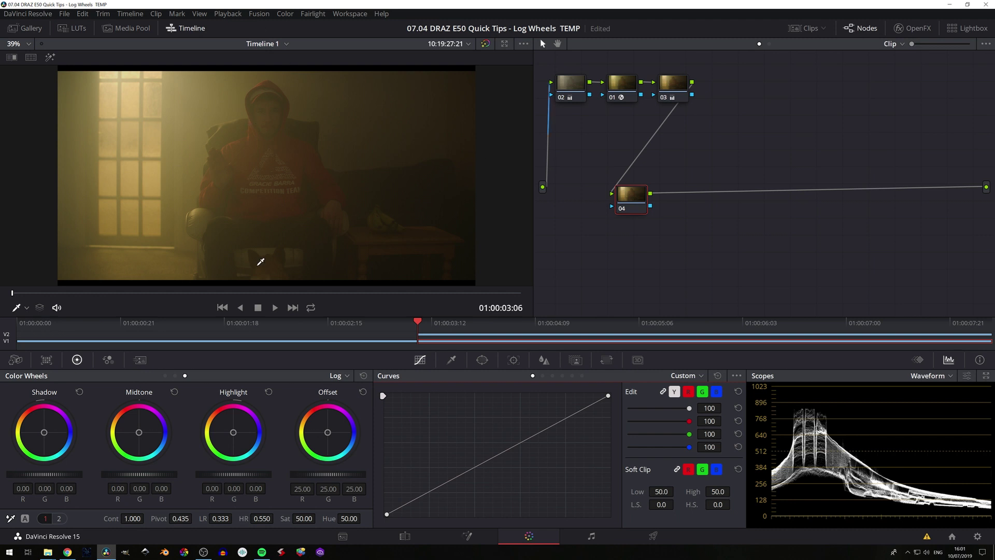
- Tint the shadows blue (-0.14, 0.02, 0.17) and lower the Low Range to 0.229
{"action": "left_click_drag", "start_coordinate": [45, 436], "coordinate": [46, 434]}
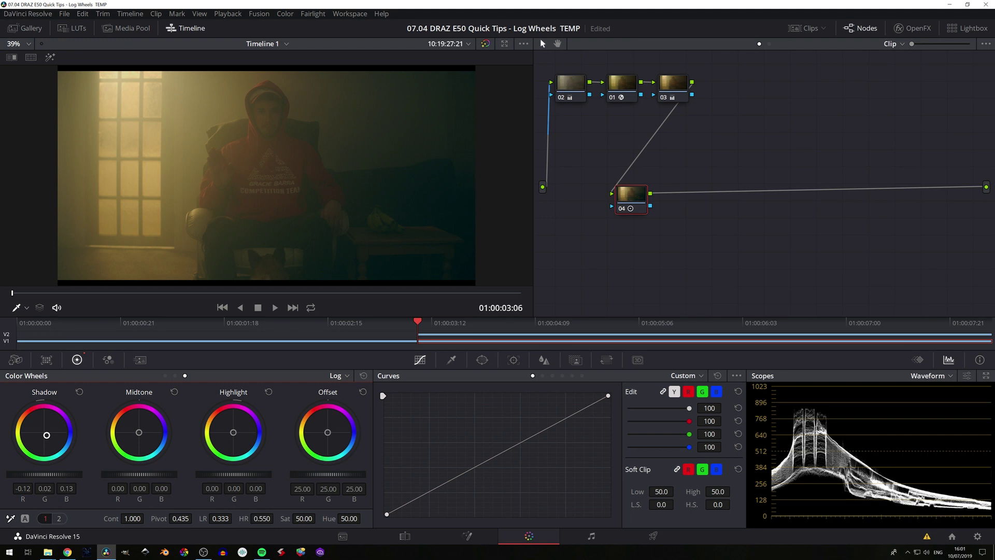
{"action": "left_click_drag", "start_coordinate": [46, 435], "coordinate": [47, 435]}
{"action": "left_click_drag", "start_coordinate": [221, 518], "coordinate": [203, 519]}
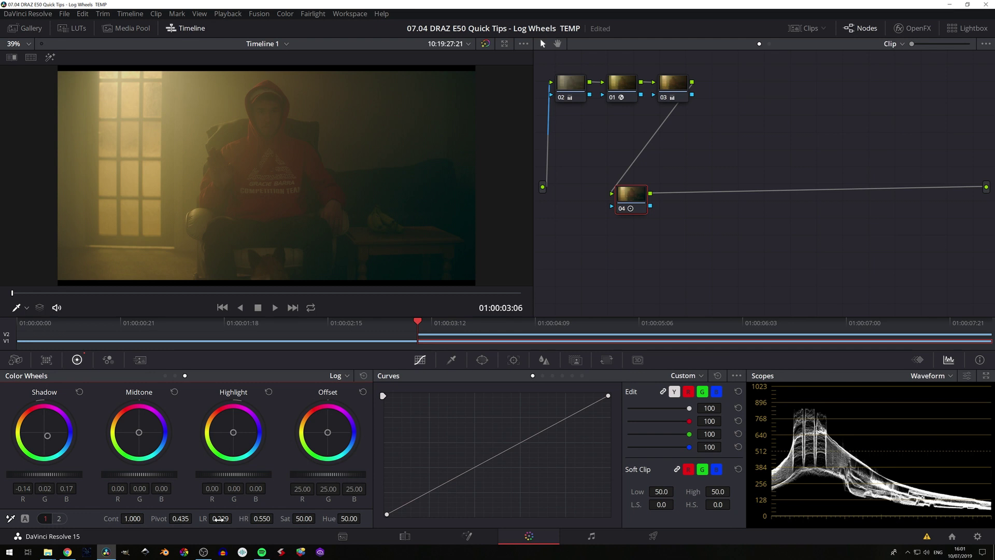